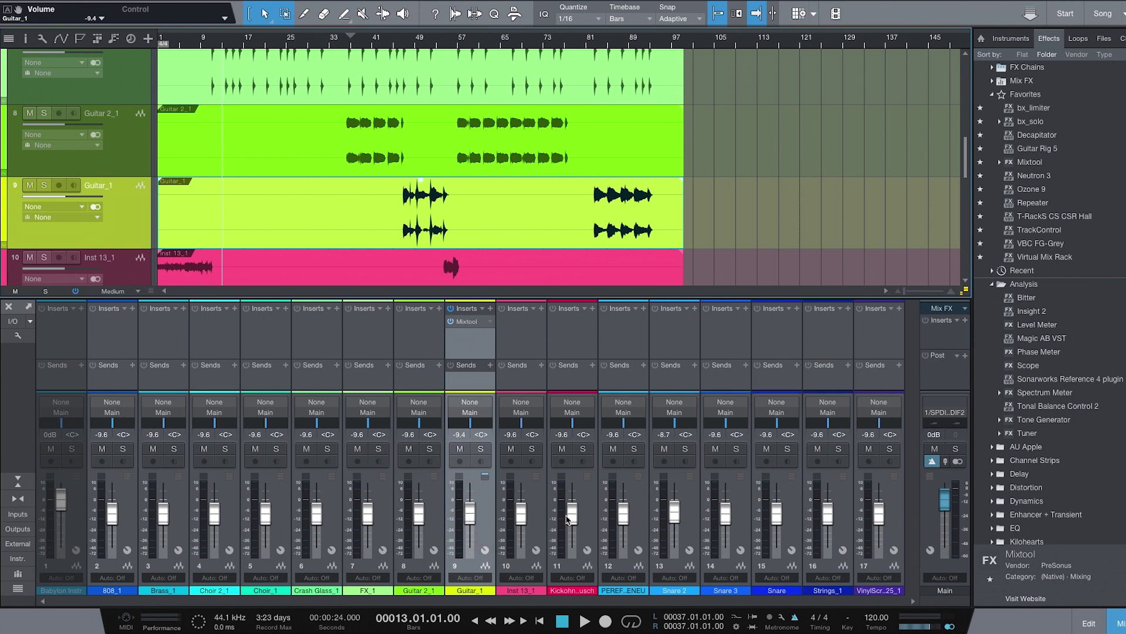
Raise the kick, PEREF..ENEU, Snare 2 and Snare faders to +4.1, +10.0, +3.3 and +2.0 dB, Snare 3 to -5.2, and lower Main to -7.3.
left_click(868, 343)
left_click_drag(775, 512, 621, 476)
mouse_move(575, 523)
left_mouse_down()
mouse_move(575, 508)
mouse_move(588, 522)
left_mouse_up()
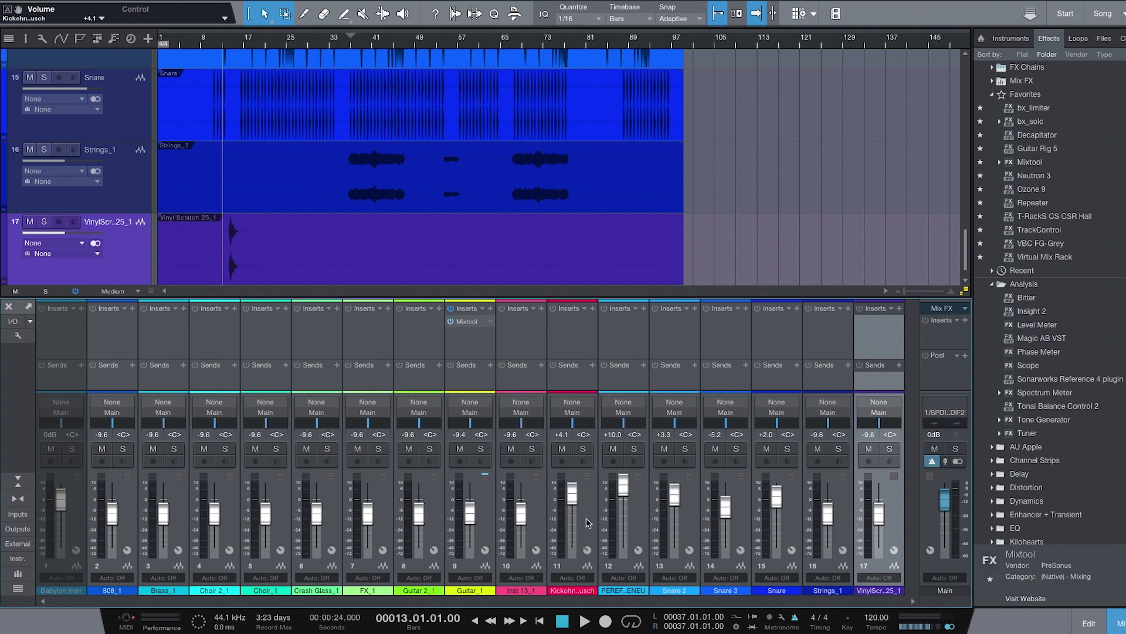
left_click_drag(945, 500, 947, 510)
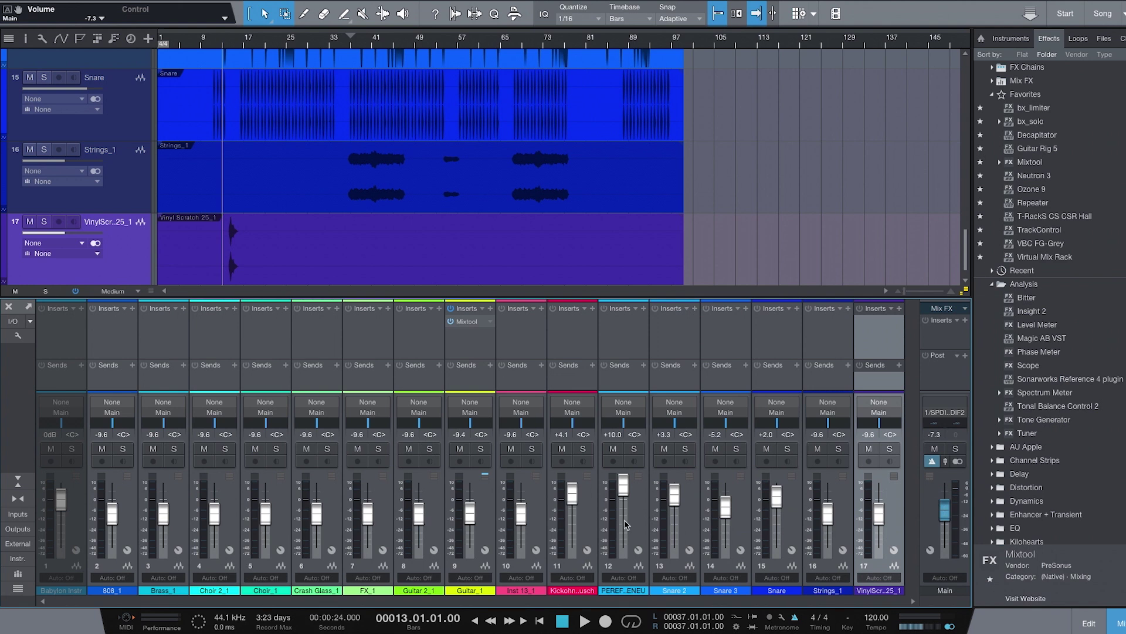
Pull the kick and PEREF..ENEU faders down to -46.5 and -48.1 dB and set Inst 13_1 to -1.8 dB.
left_click(622, 483)
left_click_drag(570, 499, 624, 538)
left_click_drag(574, 496, 573, 540)
left_click_drag(522, 514, 525, 547)
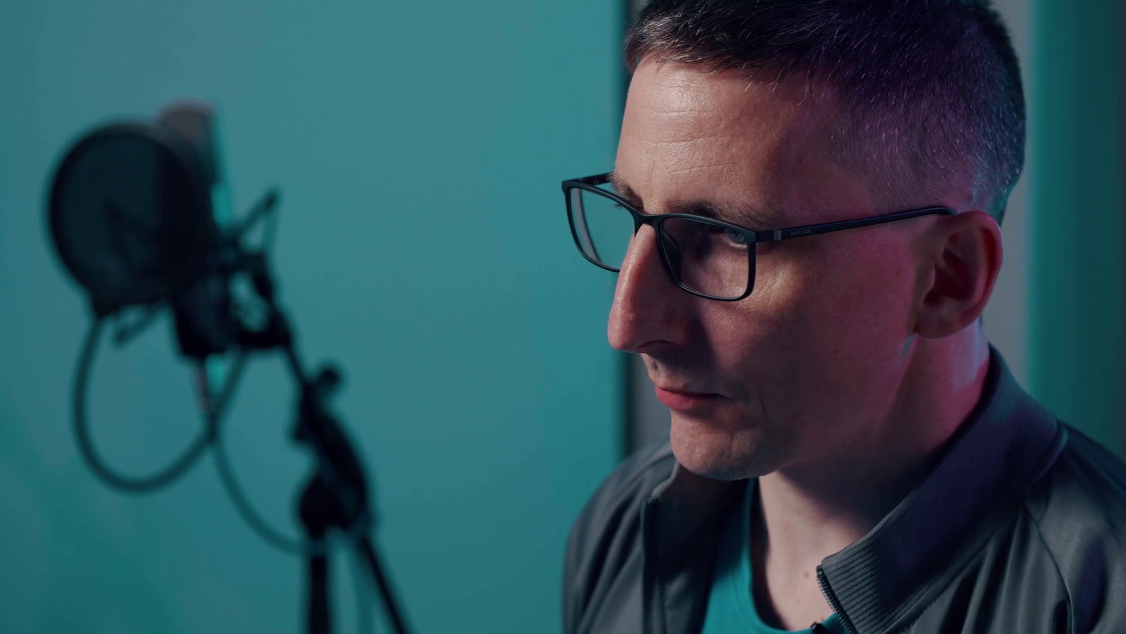
left_click_drag(526, 509, 527, 505)
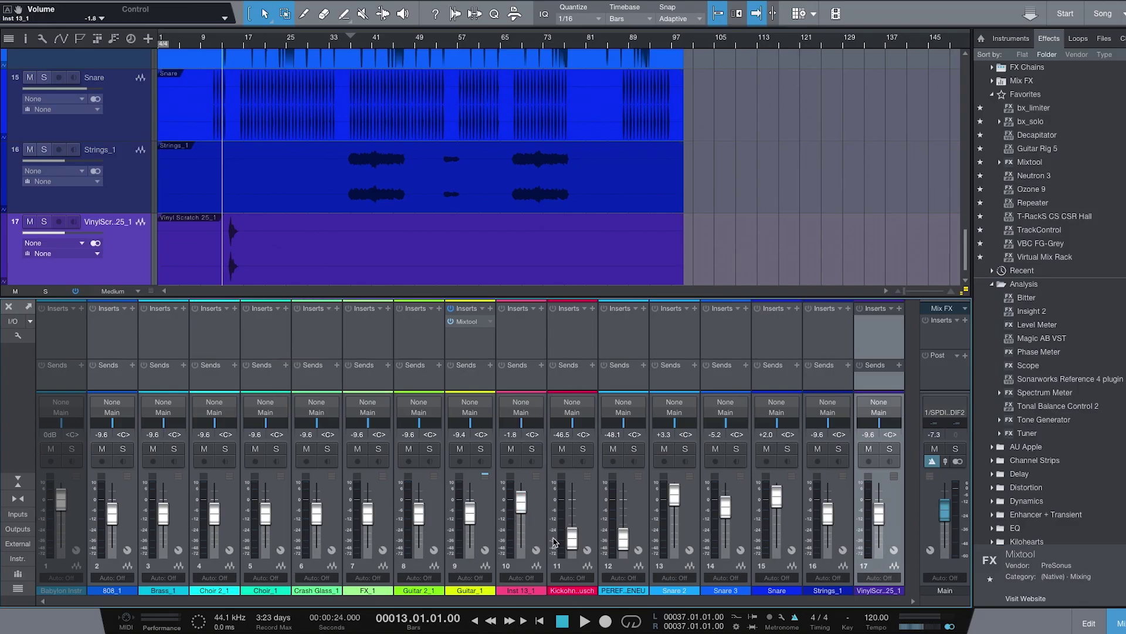
Set the kick fader to -8.1 dB, PEREF..ENEU to -8.5 dB and Snare 2 to -6.8 dB.
left_click_drag(573, 546, 573, 520)
left_click_drag(626, 545, 676, 502)
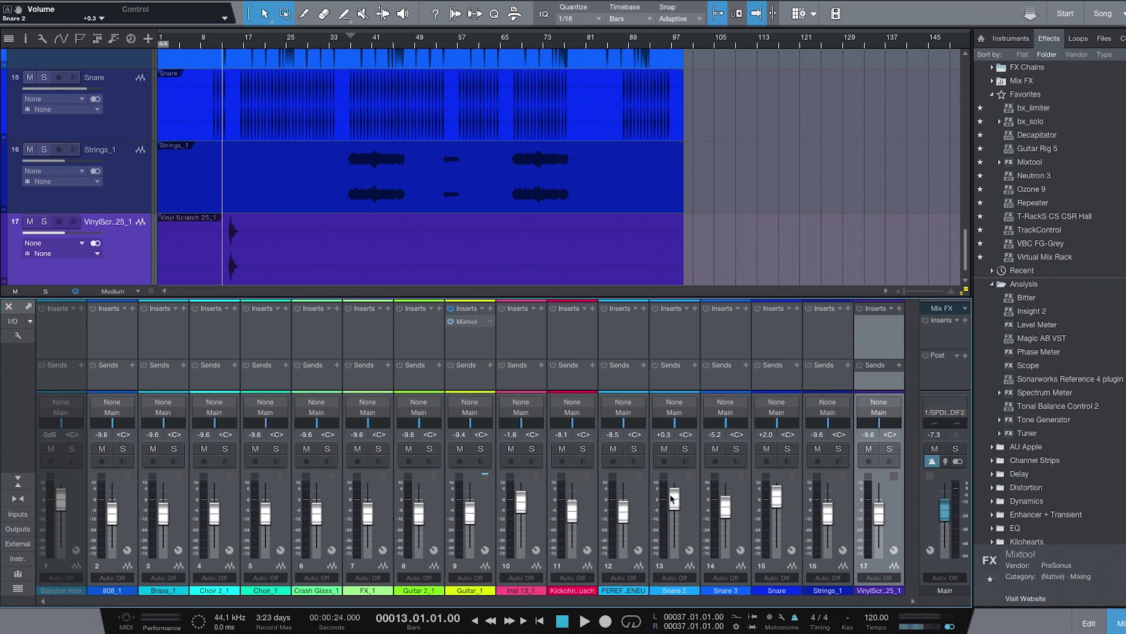
left_click_drag(677, 498, 679, 505)
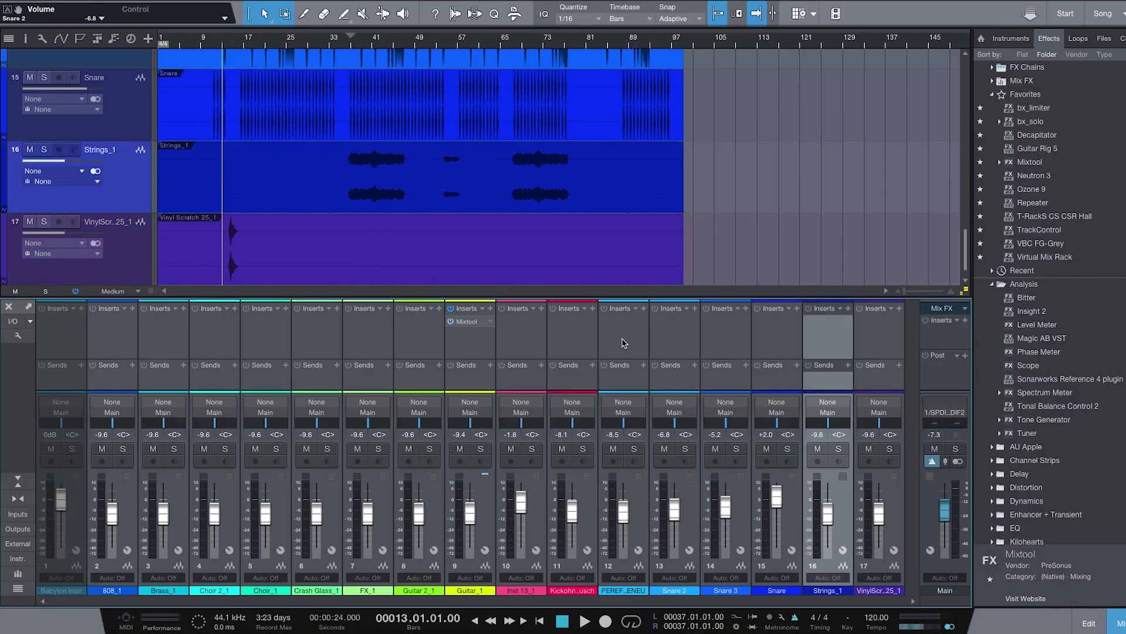
Color the channels from PEREF..ENEU through Strings_1 bright green as one selection.
left_click(624, 343)
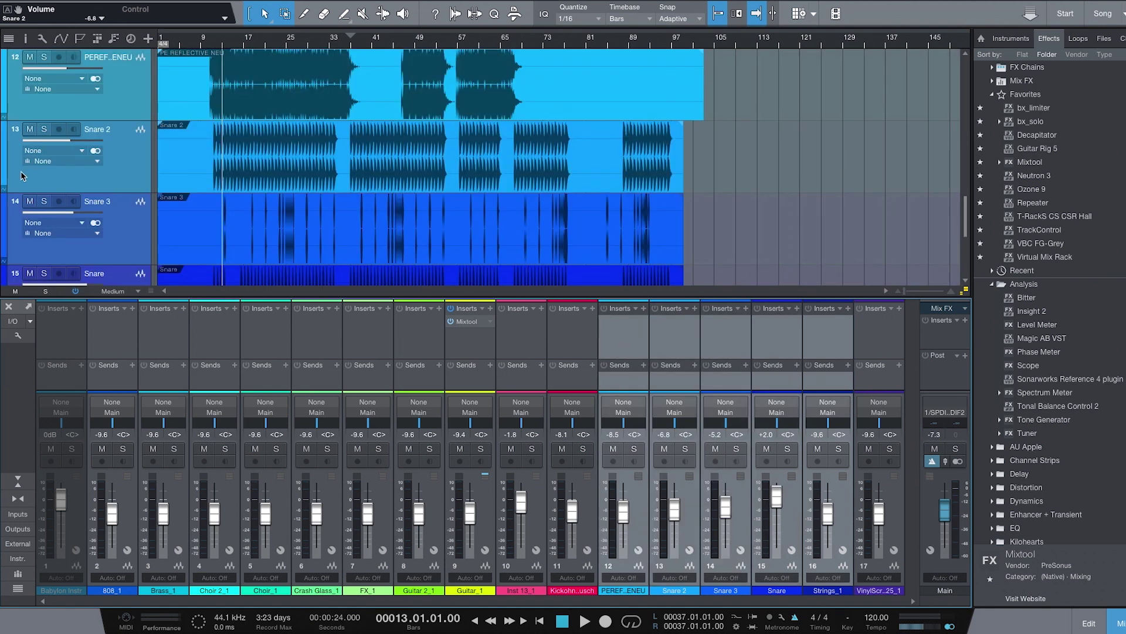
left_click(9, 155)
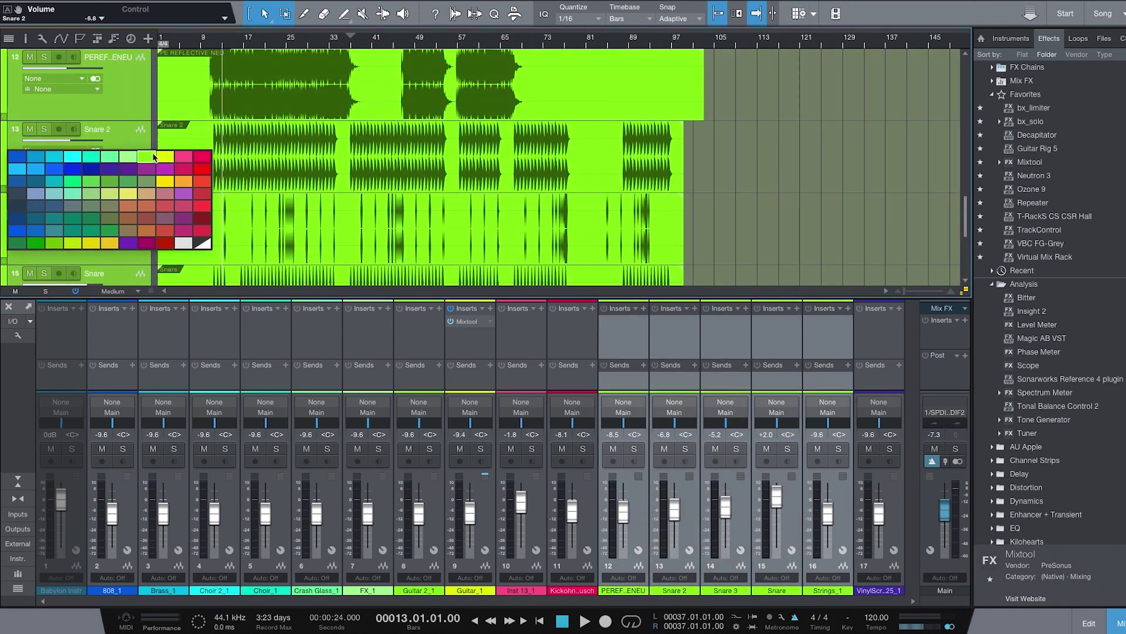
left_click(151, 157)
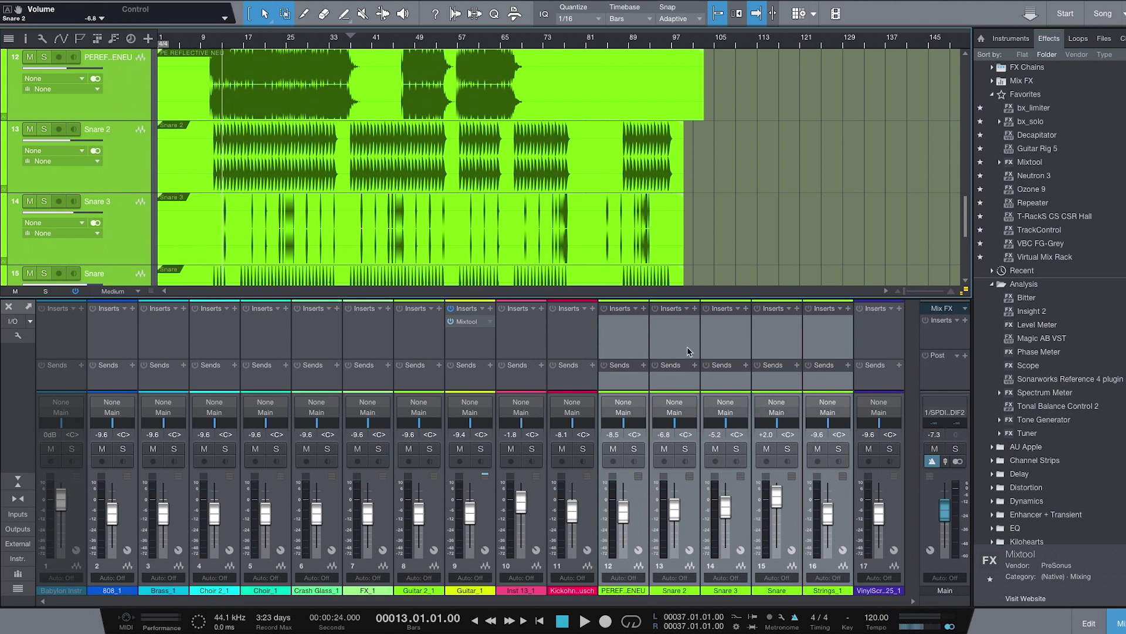
Add a bus for the selected green channels and set its fader to -1.4 dB.
right_click(686, 342)
left_click(724, 424)
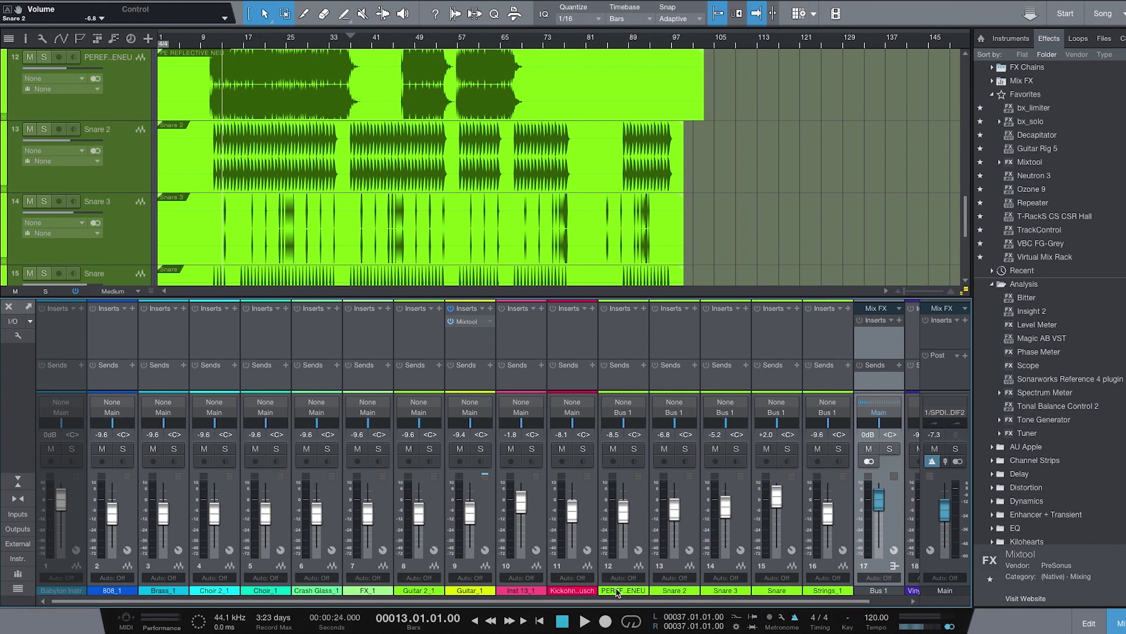
mouse_move(883, 499)
left_mouse_down()
mouse_move(883, 511)
mouse_move(884, 501)
left_mouse_up()
Rename the new bus DRUMS and assign its output to Main.
double_click(883, 590)
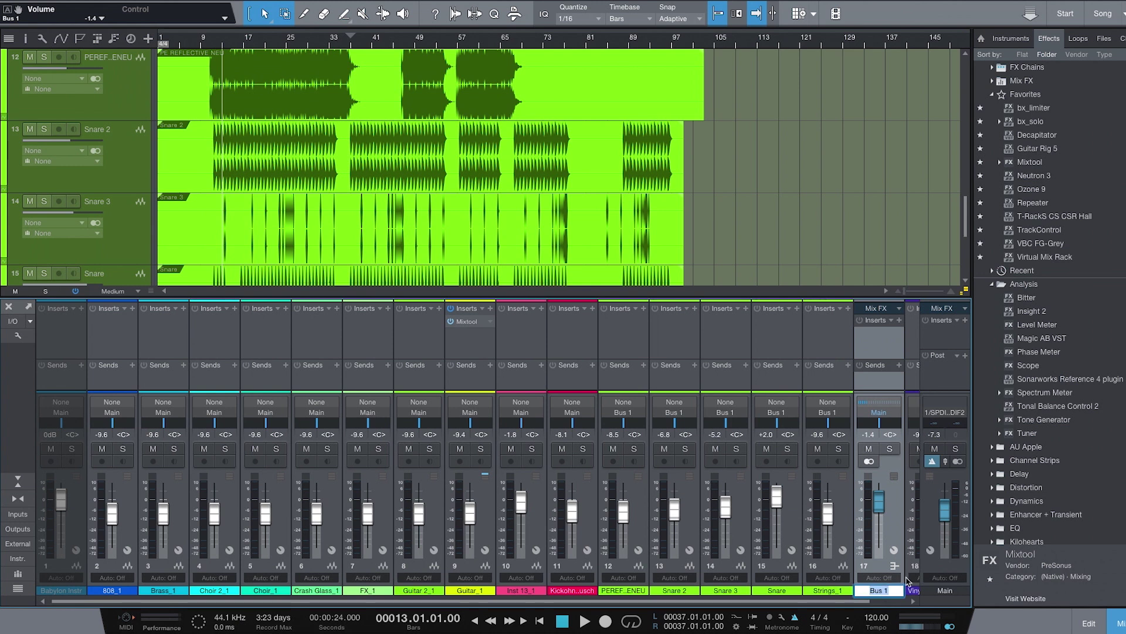
type("DRUMS")
key("Return")
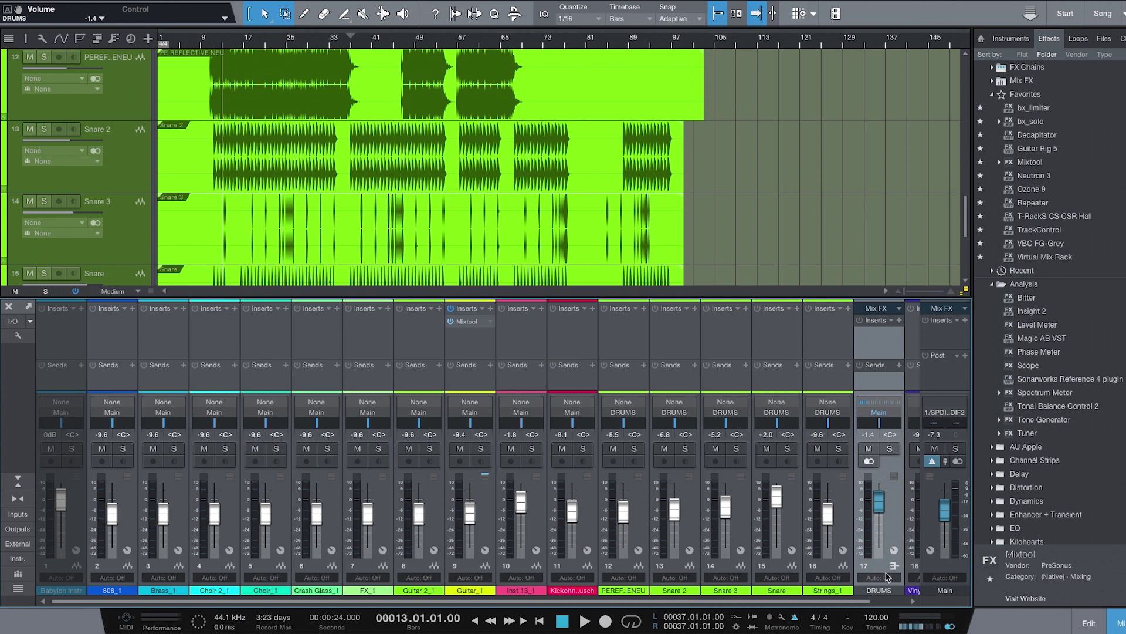
left_click(886, 414)
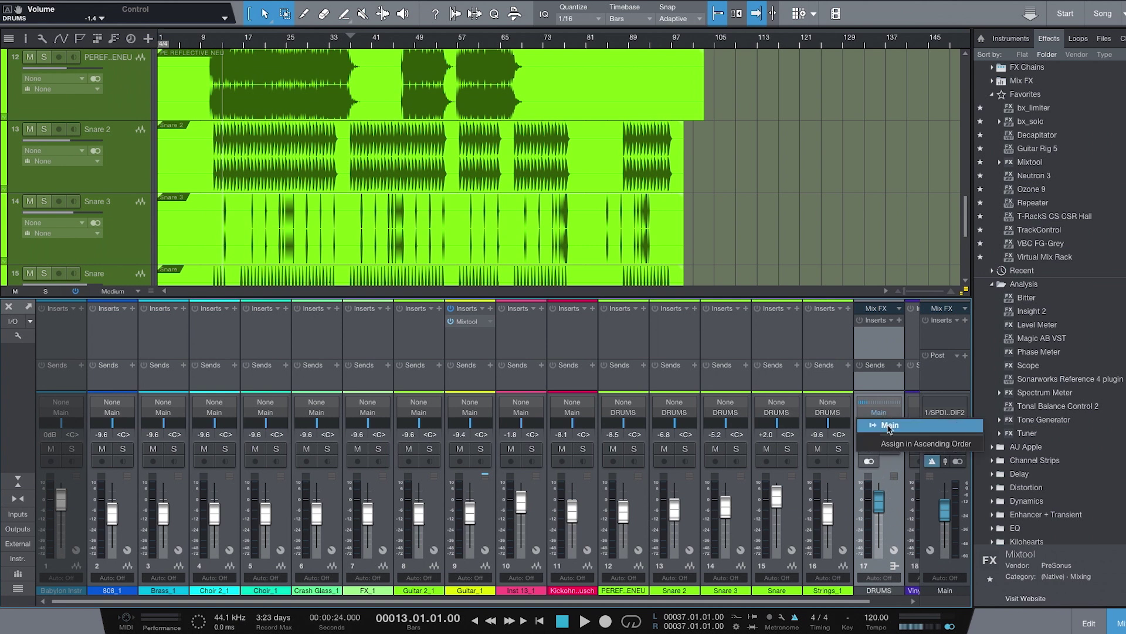
left_click(888, 421)
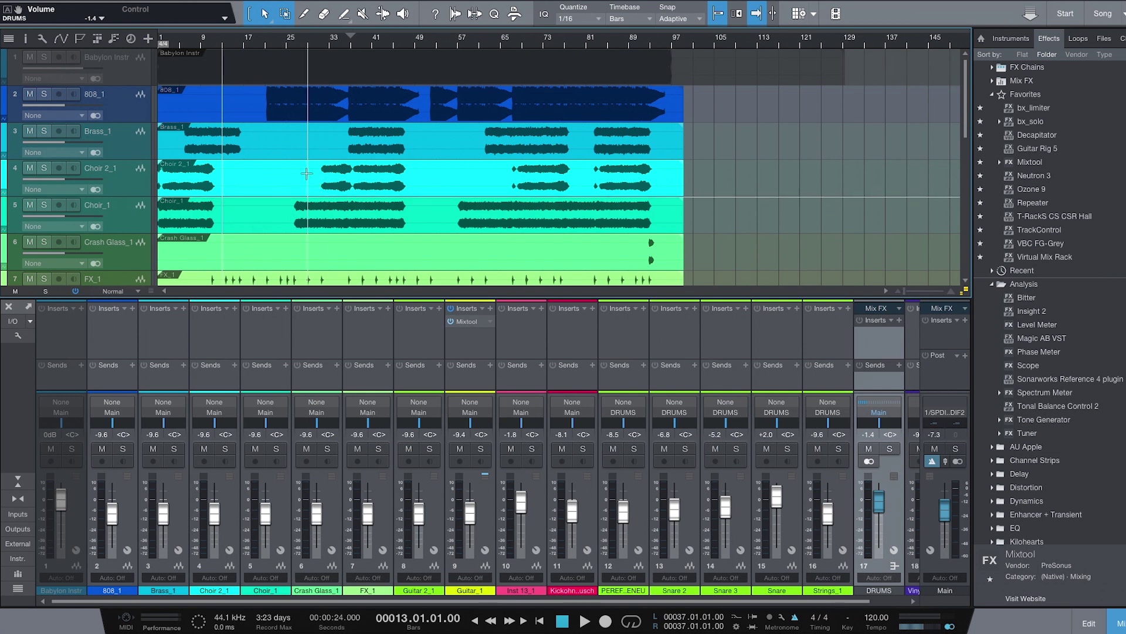
Move the playhead to bar 17 and select the Guitar 2_1 track.
left_click(246, 44)
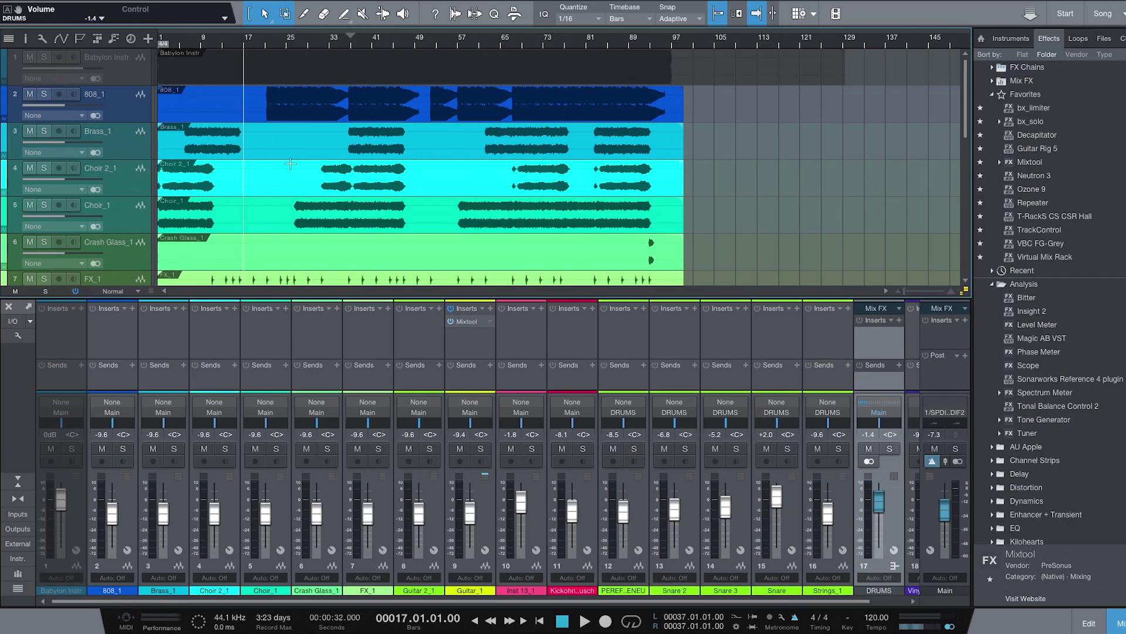
scroll(290, 164, "down", 5)
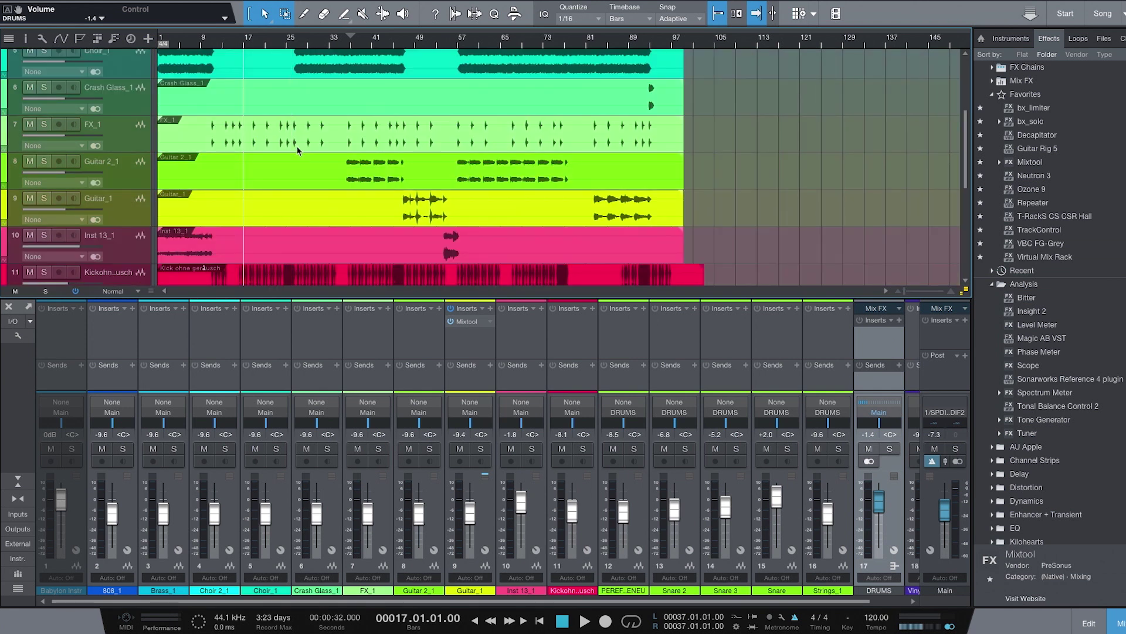
left_click(297, 146)
left_click(337, 183)
scroll(340, 176, "up", 5)
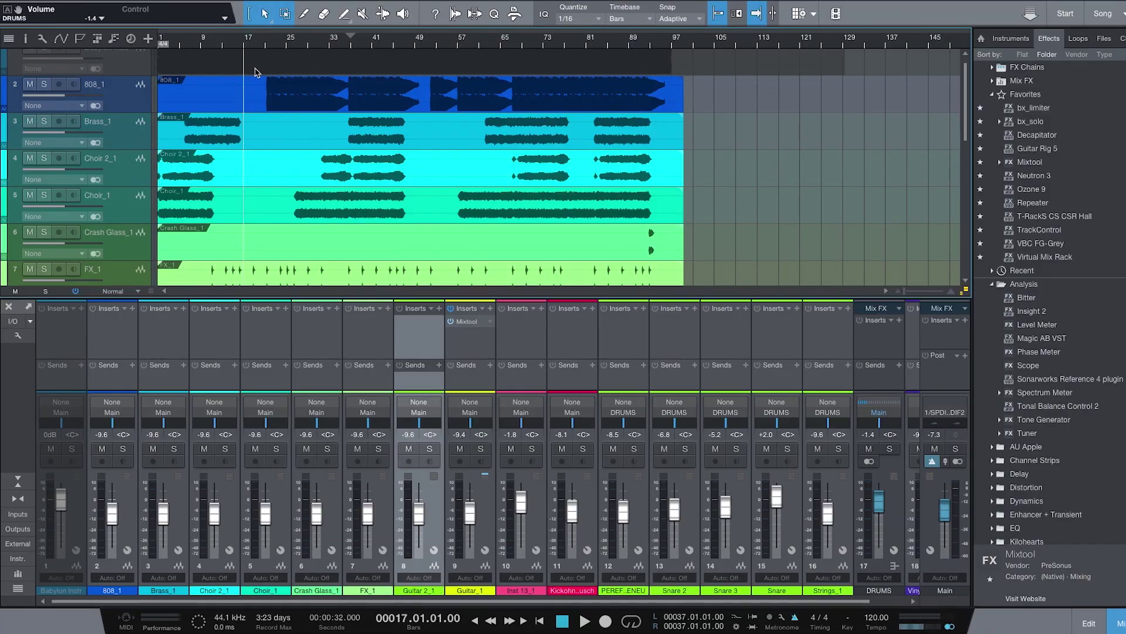
Lower Choir 2_1 to -26.4 dB, Choir_1 to -23.0 dB, FX_1 to -32.3 dB and Guitar 2_1 to -37.3 dB.
left_click_drag(418, 513, 339, 524)
left_click_drag(269, 516, 216, 530)
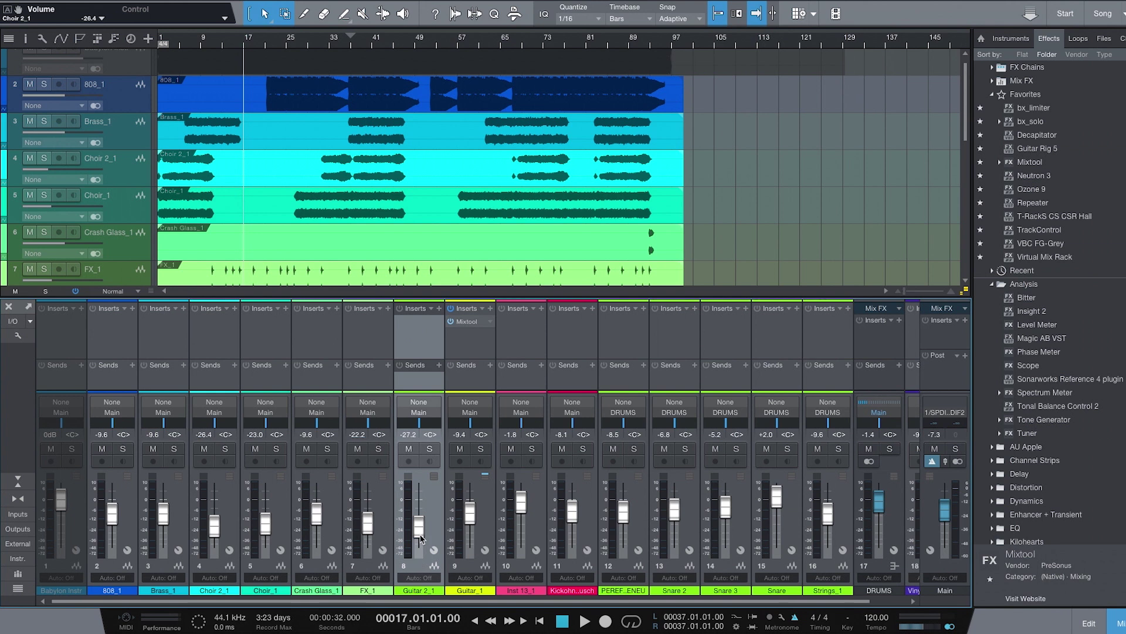
left_click_drag(419, 528, 367, 532)
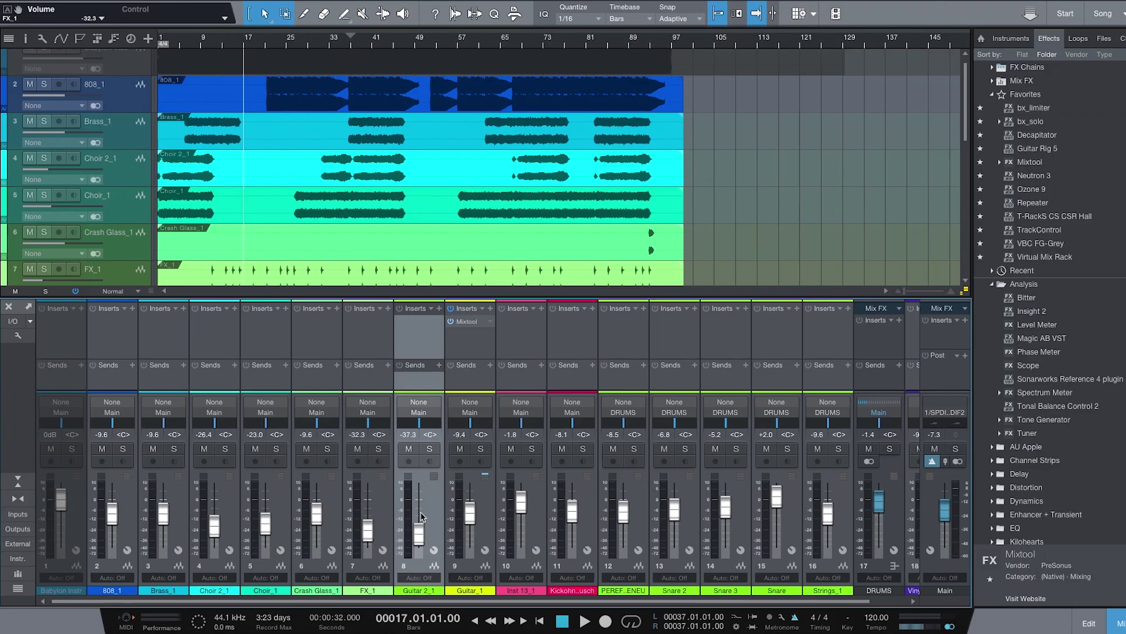
Set the faders of Guitar 2_1 to -3.0 dB, FX_1 to -5.6, Choir_1 to -7.3, Choir 2_1 to -5.2 and Crash Glass_1 to -8.9.
left_click_drag(406, 534, 368, 504)
left_click_drag(269, 523, 216, 512)
left_click_drag(315, 514, 368, 508)
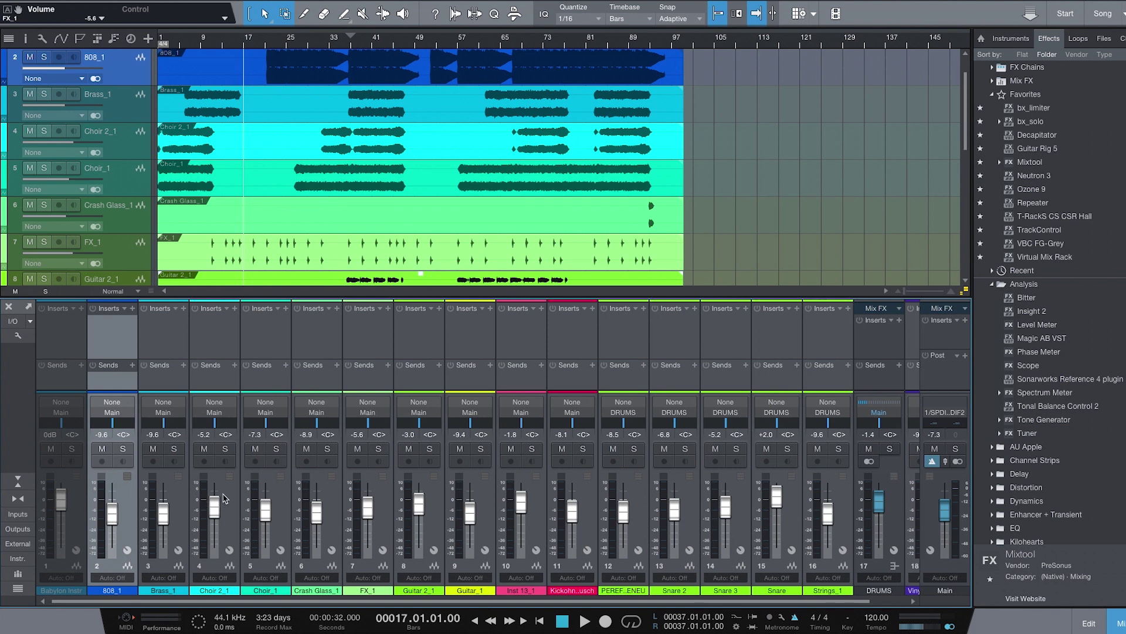
Lower Choir 2_1 to -18.0 dB, Crash Glass_1 to -15.5 dB and Guitar 2_1 to -7.3 dB.
left_click_drag(218, 508, 219, 521)
left_click_drag(321, 519, 322, 522)
left_click_drag(420, 505, 420, 512)
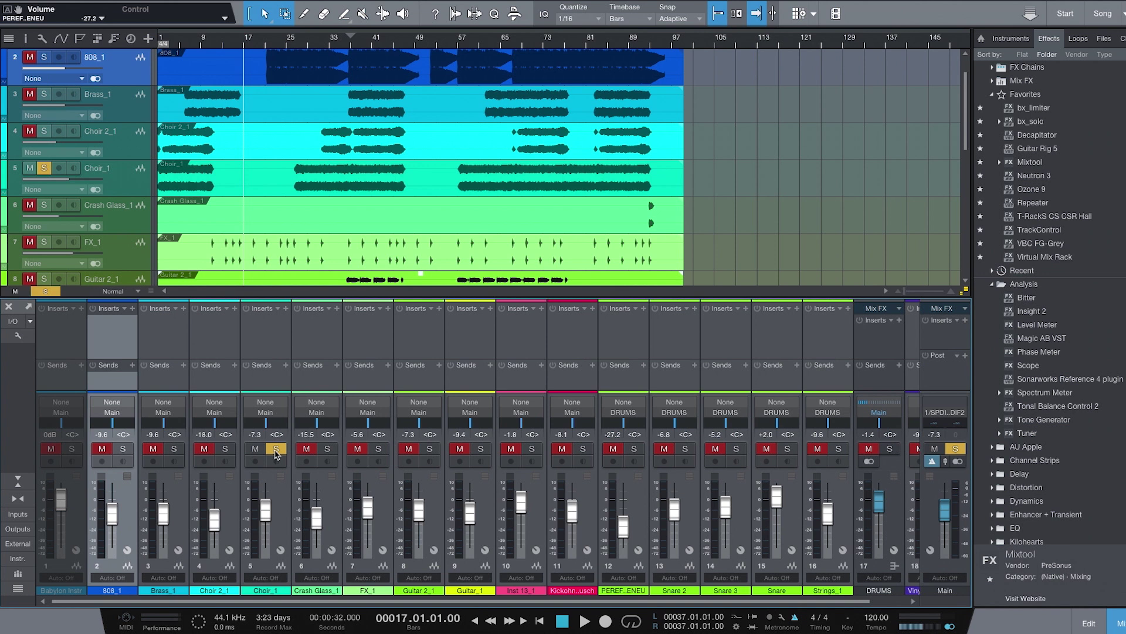
Solo Crash Glass_1 instead of Choir_1, clear the solo, and select the Crash Glass_1 channel.
left_click(327, 448)
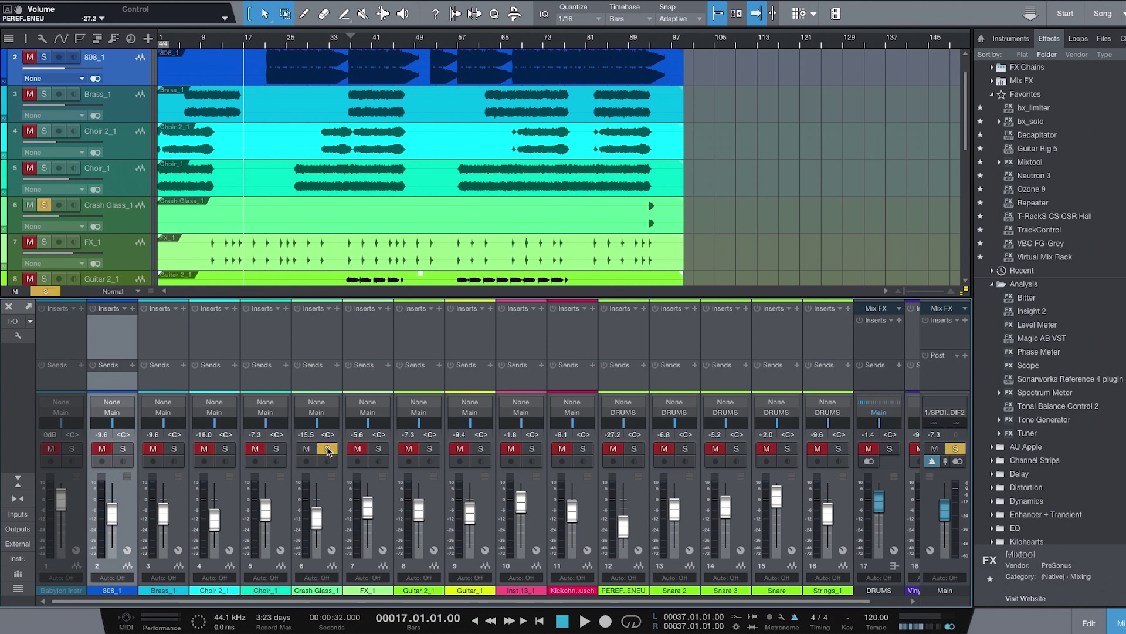
left_click(328, 448)
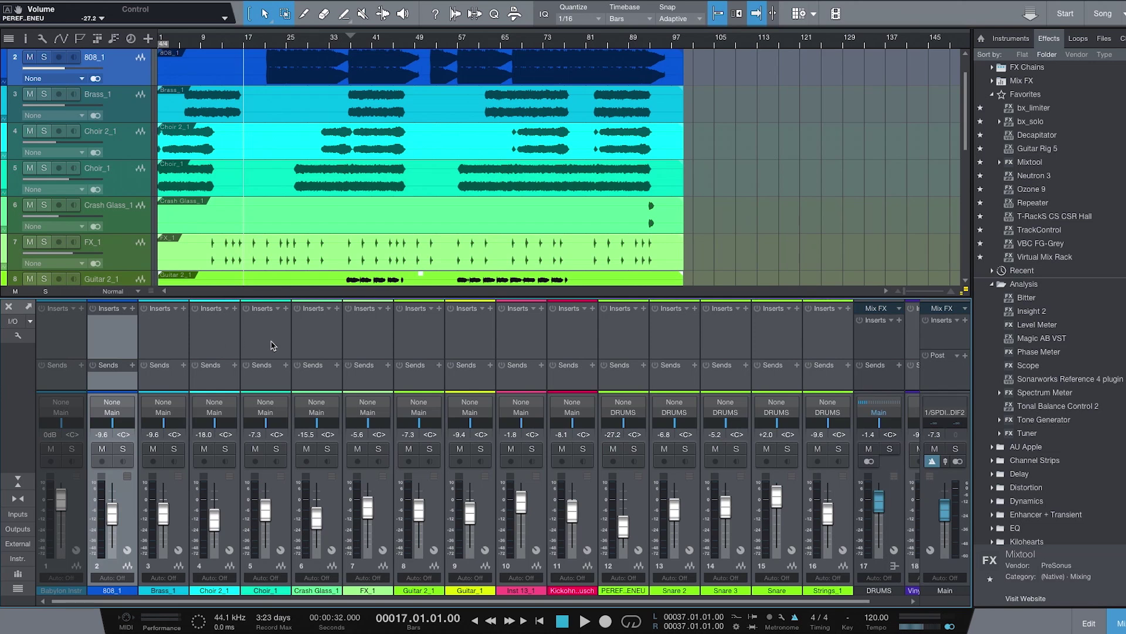
left_click(271, 345)
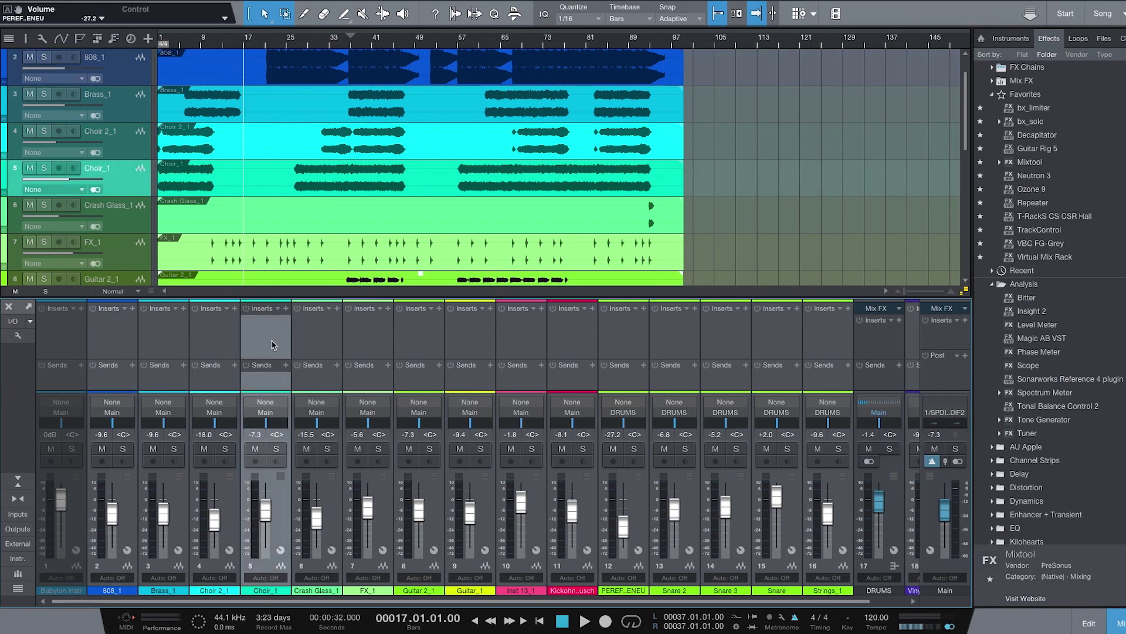
left_click(317, 341)
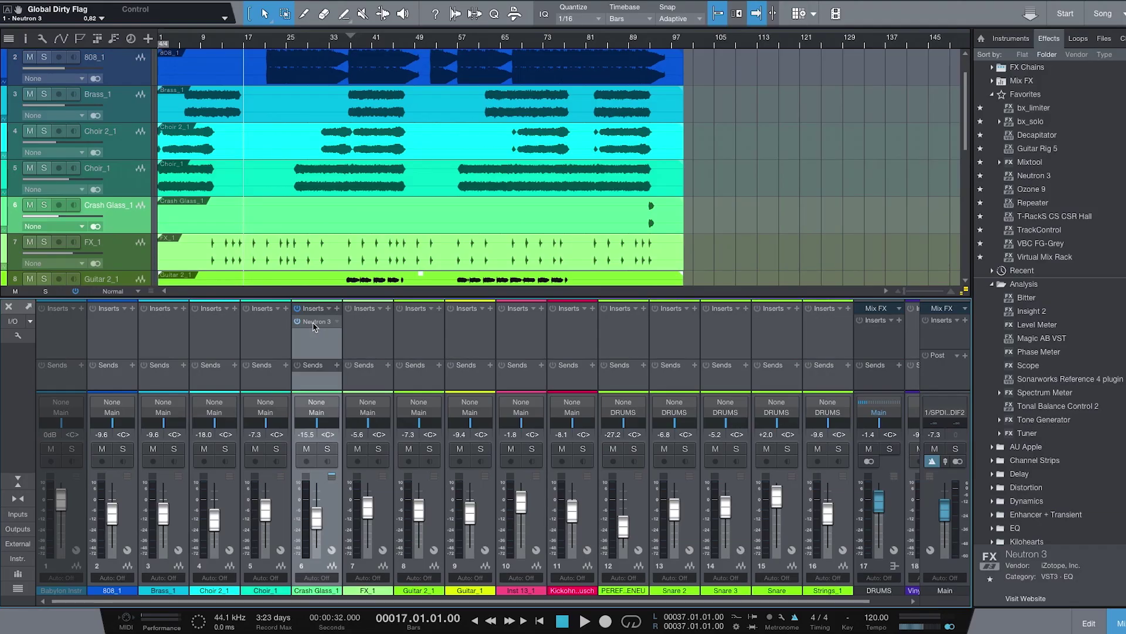
Open Neutron 3 on Crash Glass_1, set equalizer band 3 to about 1694 Hz and 5.1 dB, and compare it with the bypassed sound.
left_click(314, 323)
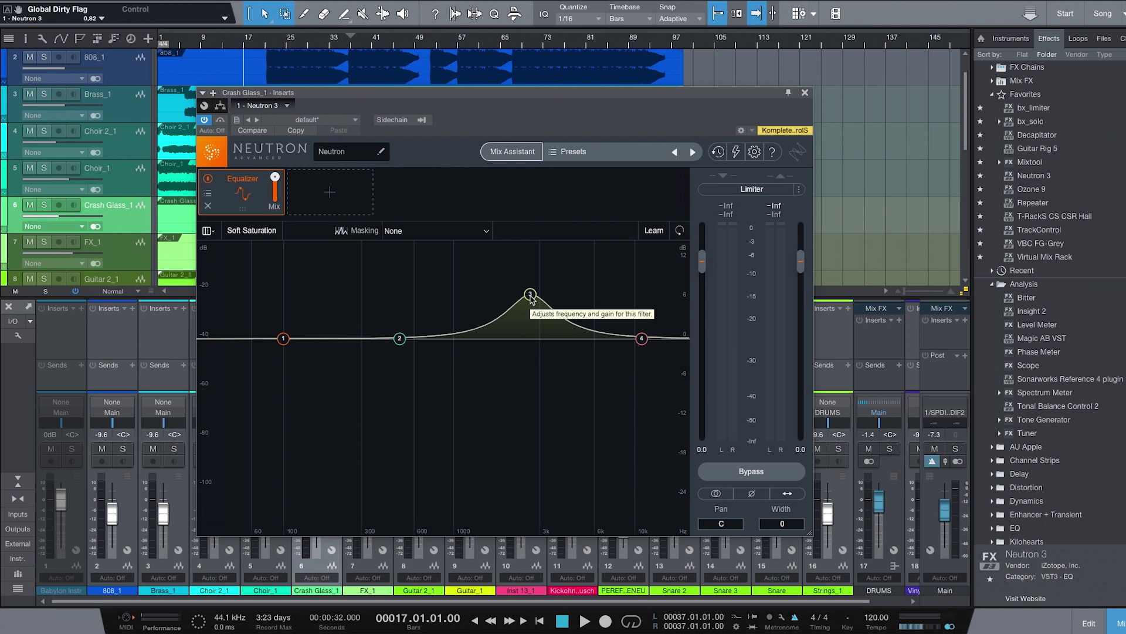
left_click_drag(532, 299, 496, 311)
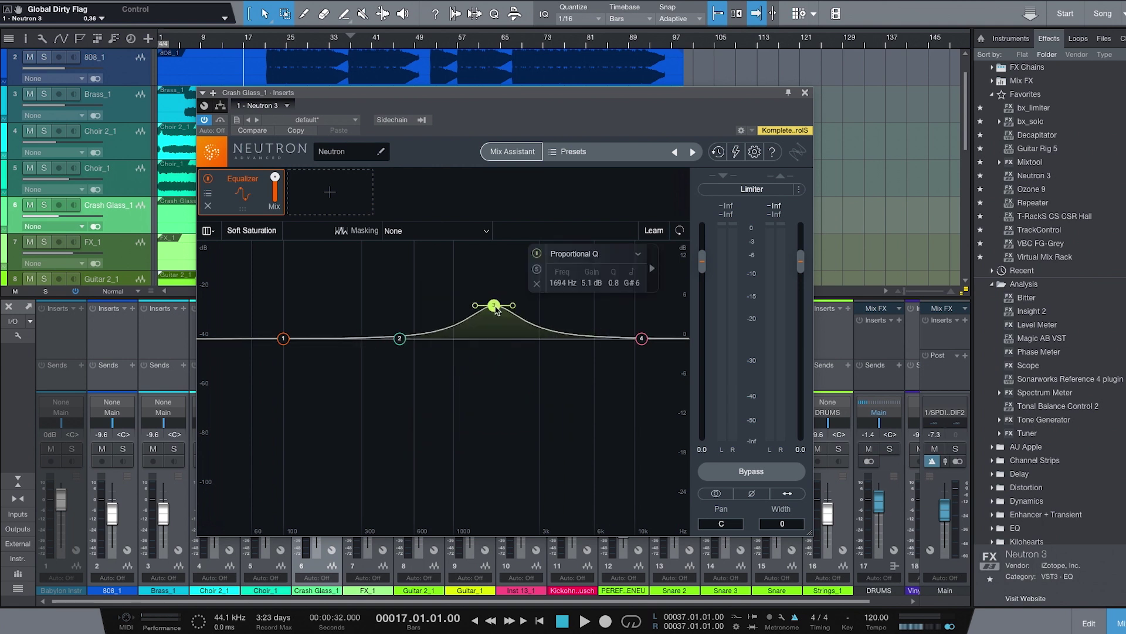
left_click(221, 120)
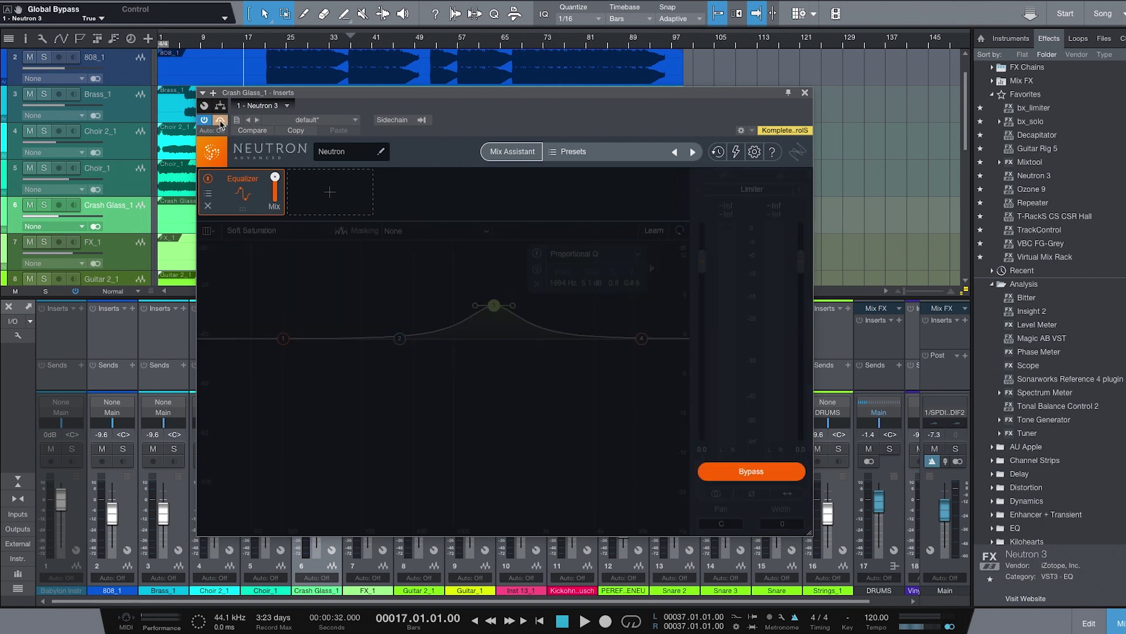
left_click(220, 121)
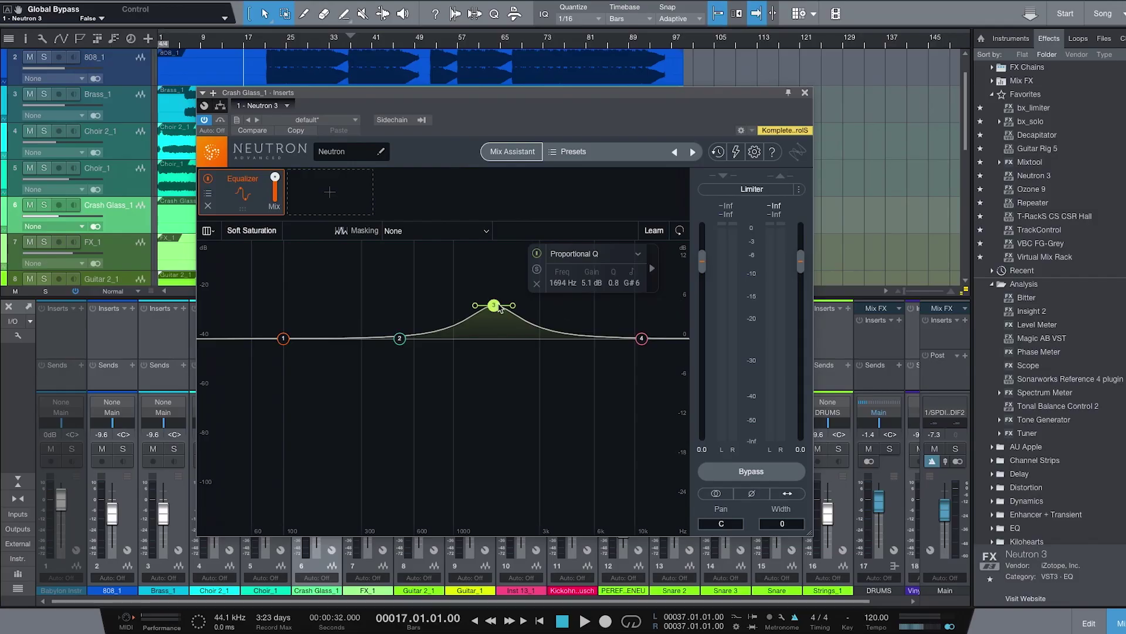
Adjust equalizer band 3 to 1668 Hz, 6.1 dB and Q 0.3 with the output at -2.1 dB, and compare repeatedly against bypass.
left_click_drag(500, 308, 498, 301)
scroll(499, 301, "down", 3)
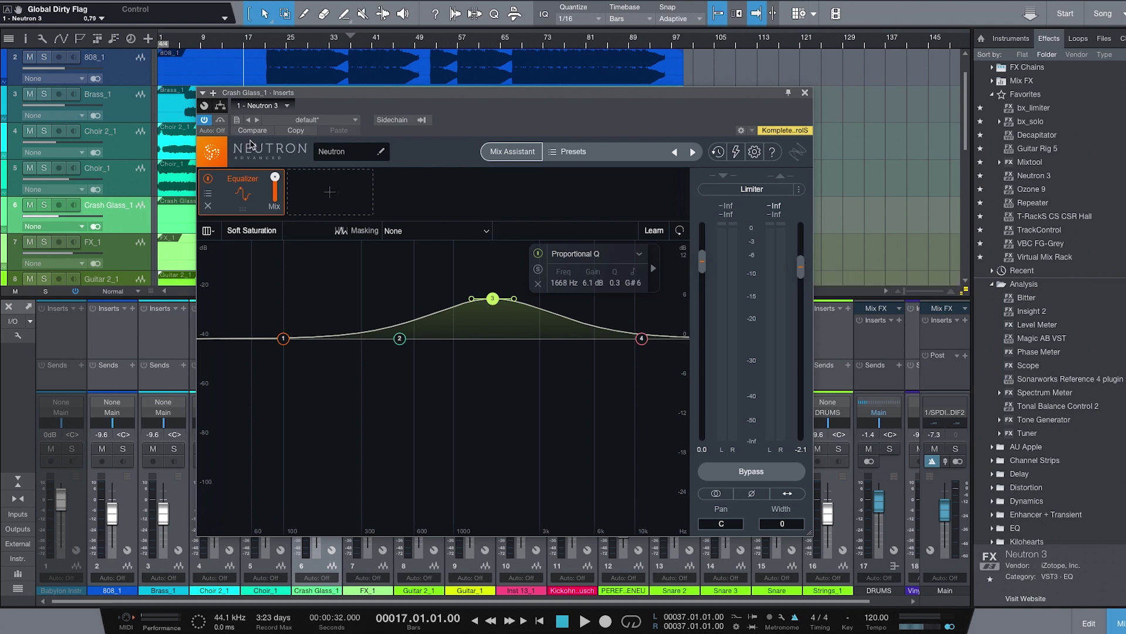
left_click(225, 122)
left_click(225, 123)
left_click(224, 122)
left_click(223, 122)
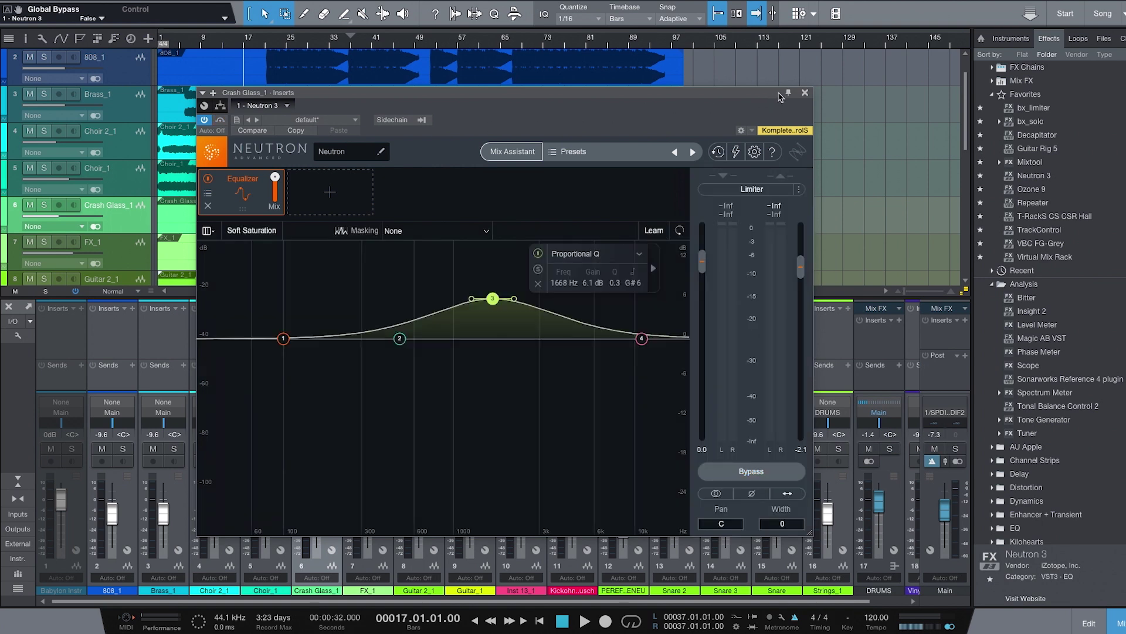